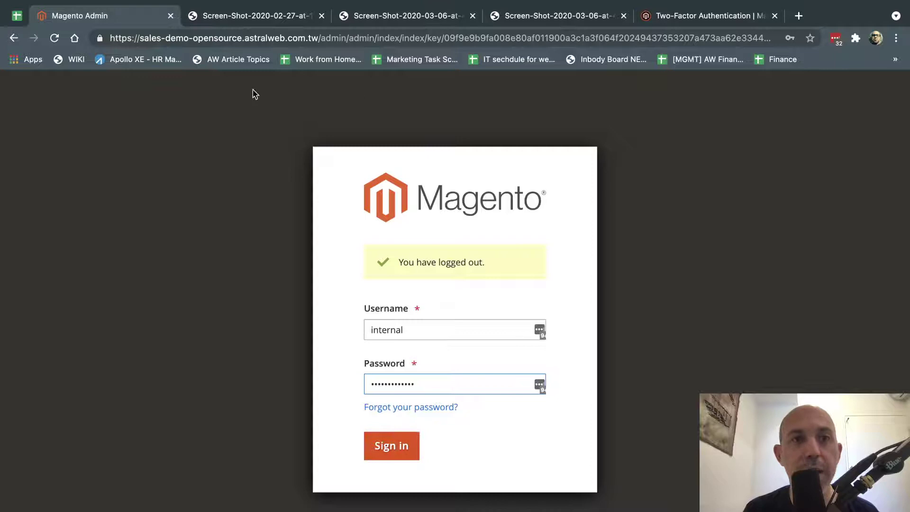
# Sign in to the admin panel and dismiss the browser's save-password prompts
pyautogui.click(393, 453)
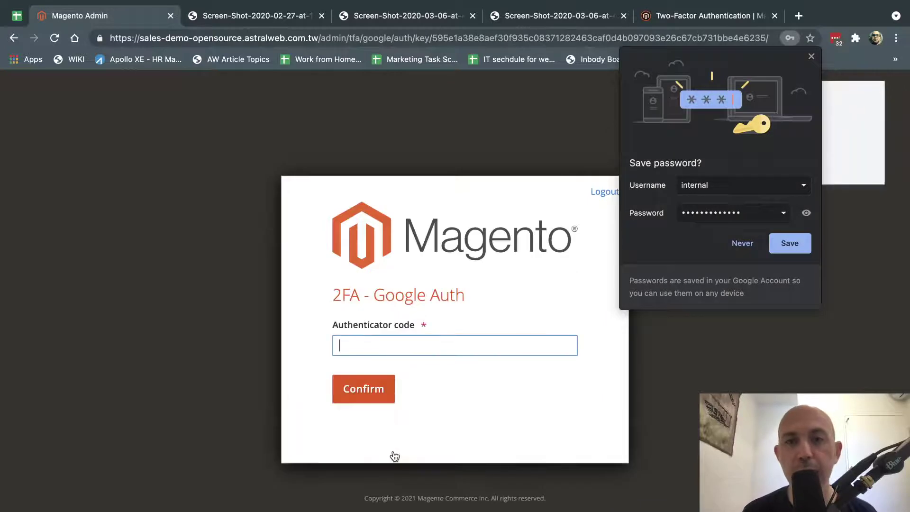
pyautogui.click(811, 58)
pyautogui.click(803, 179)
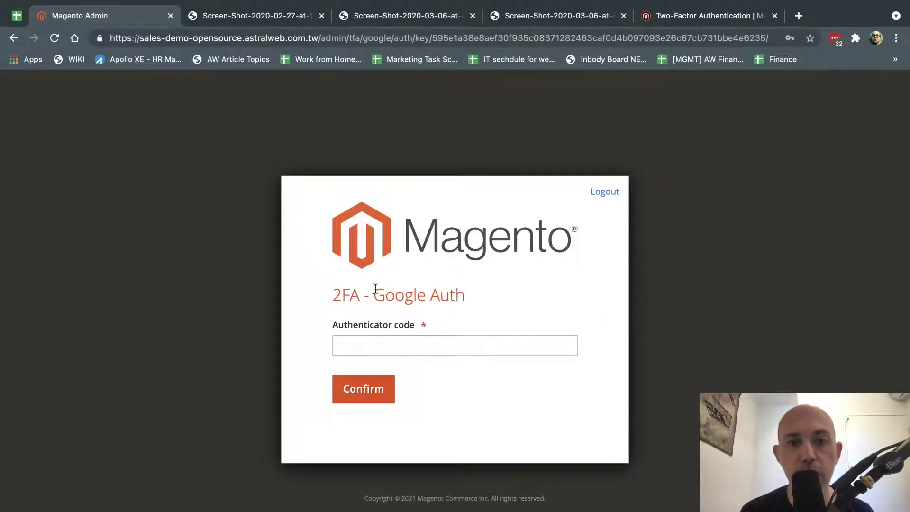
# Enter the current six-digit code from the authenticator app on the 2FA Google Auth page
pyautogui.moveTo(333, 295); pyautogui.dragTo(357, 295)
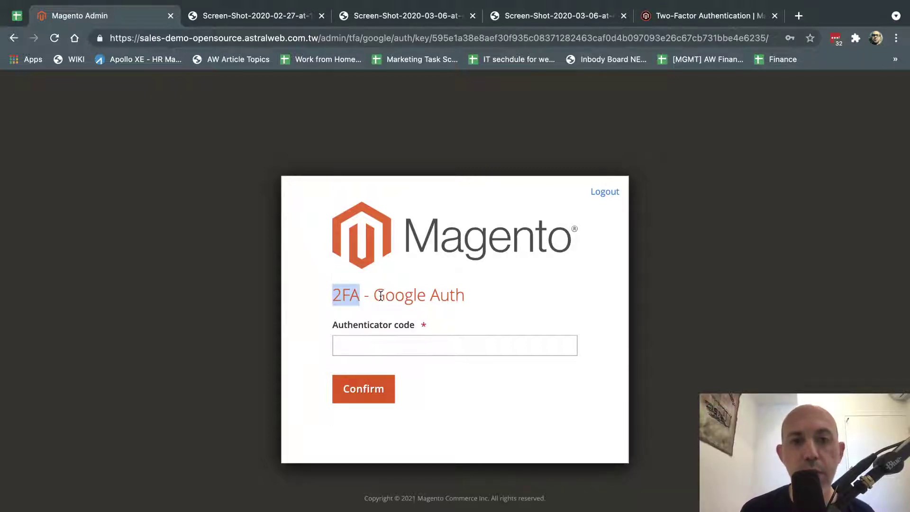
pyautogui.moveTo(386, 295); pyautogui.dragTo(471, 297)
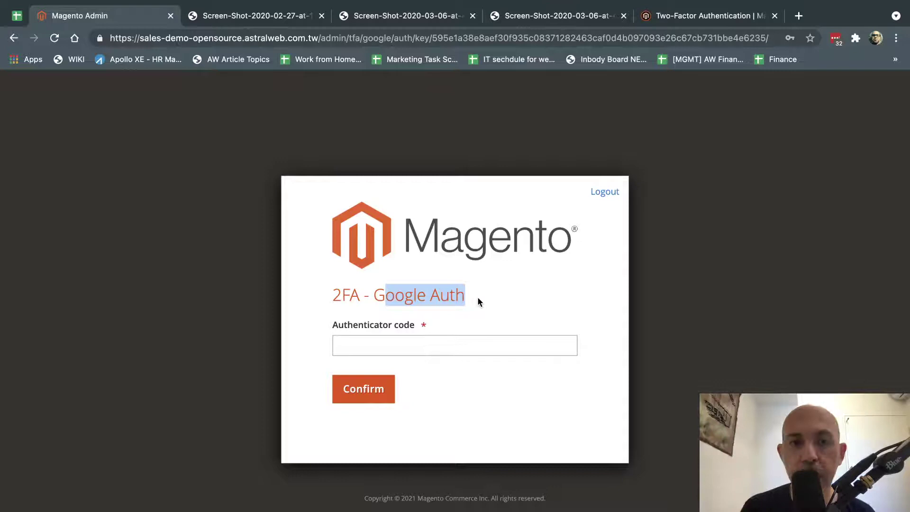
pyautogui.click(468, 336)
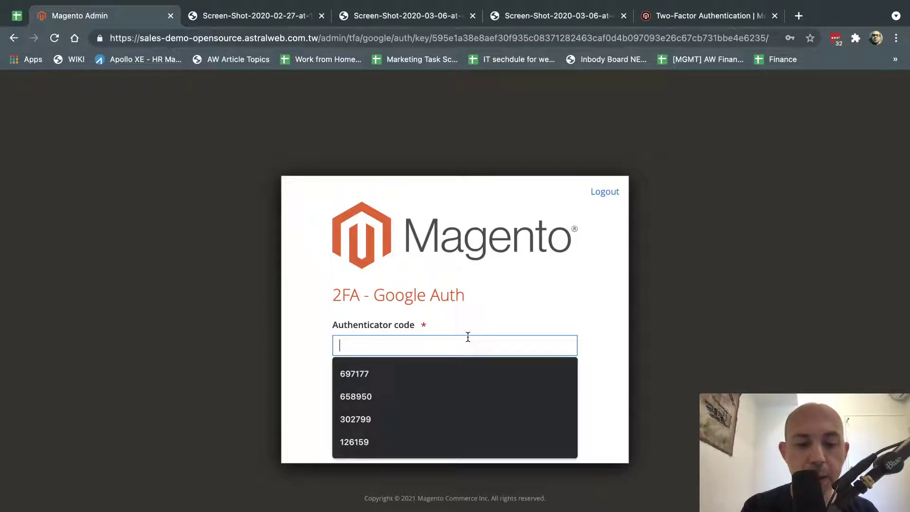
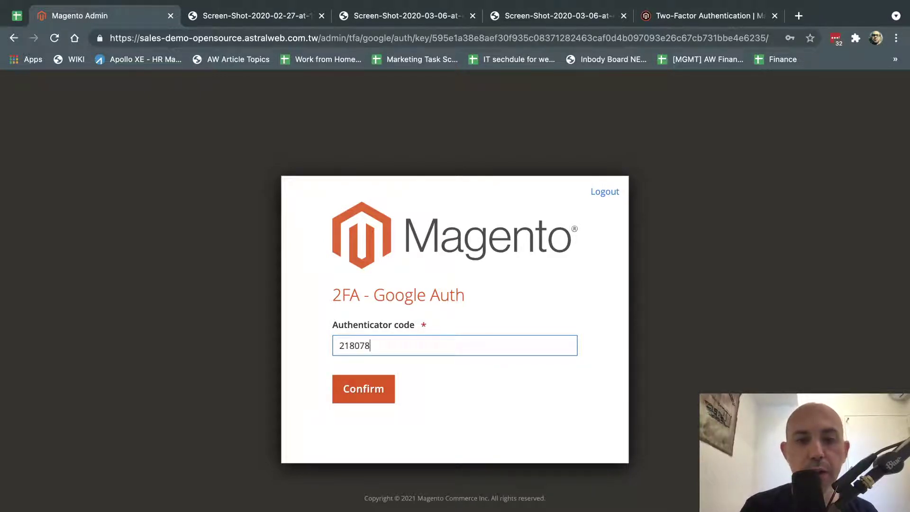
# Submit the code to reach the dashboard, then open Stores > Configuration and expand SECURITY
pyautogui.click(366, 389)
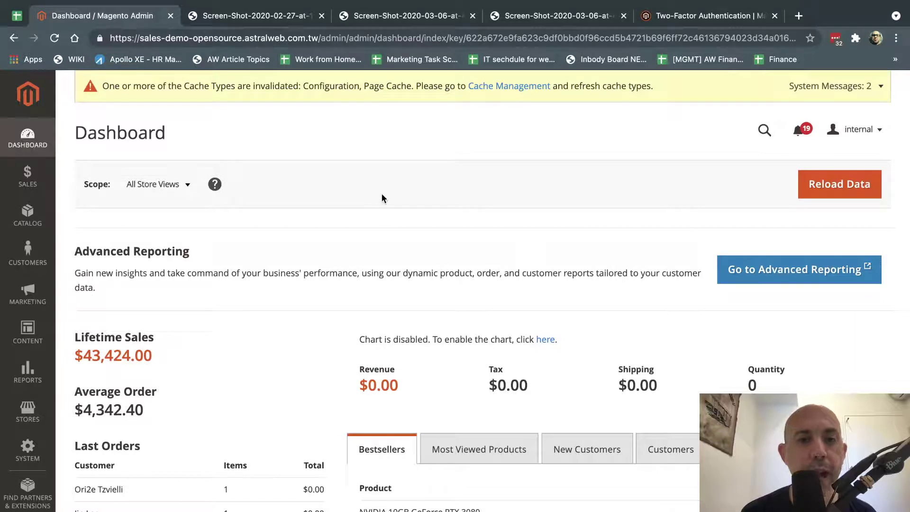
pyautogui.click(33, 413)
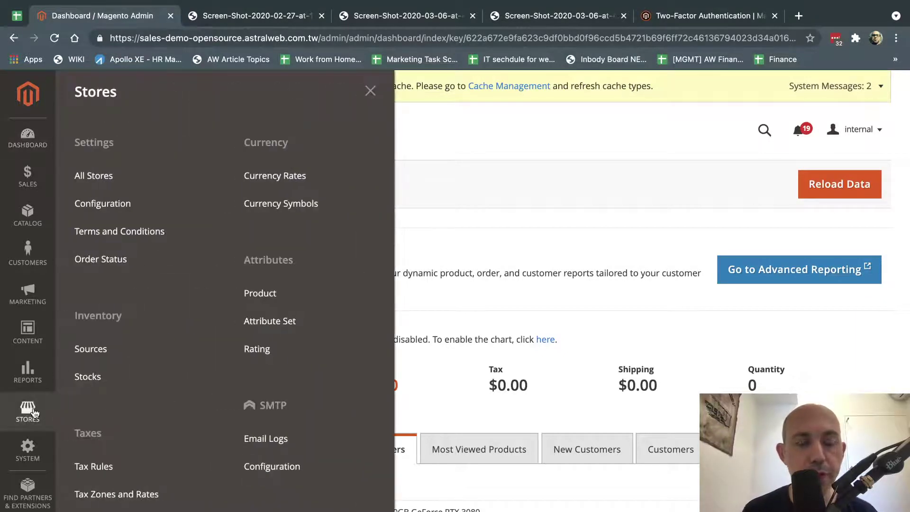
pyautogui.click(124, 209)
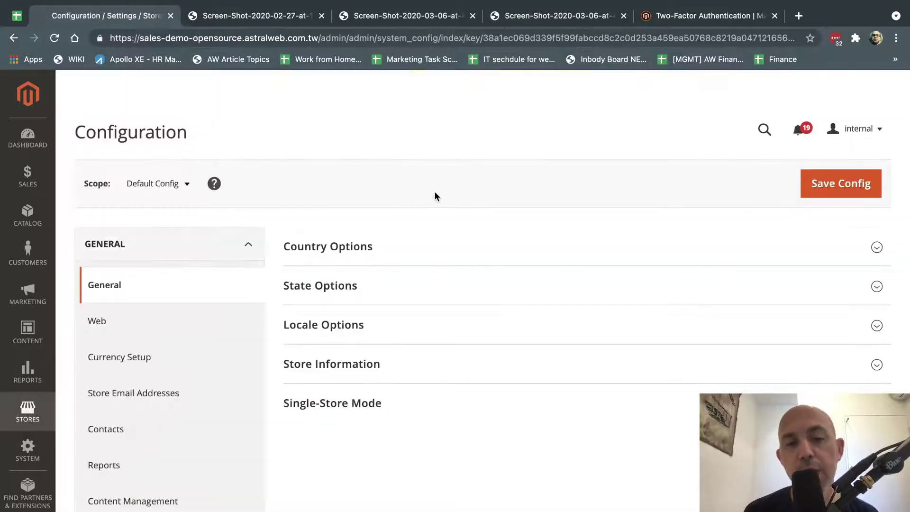
pyautogui.click(249, 245)
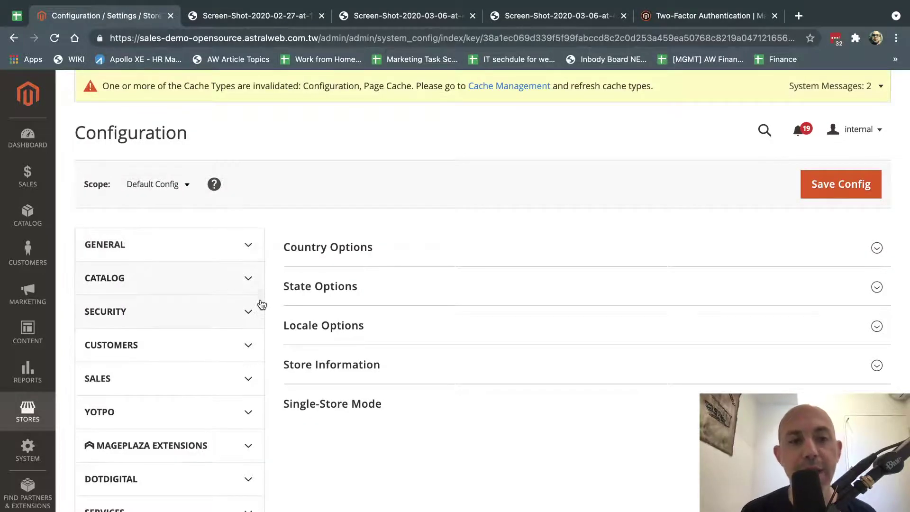
pyautogui.click(256, 320)
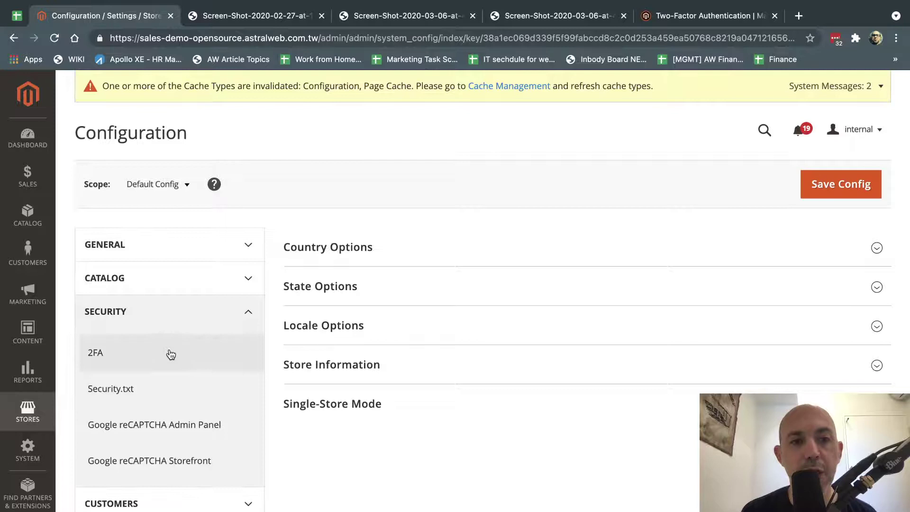
# Open the 2FA settings, collapse the four provider sections and expand General
pyautogui.click(150, 353)
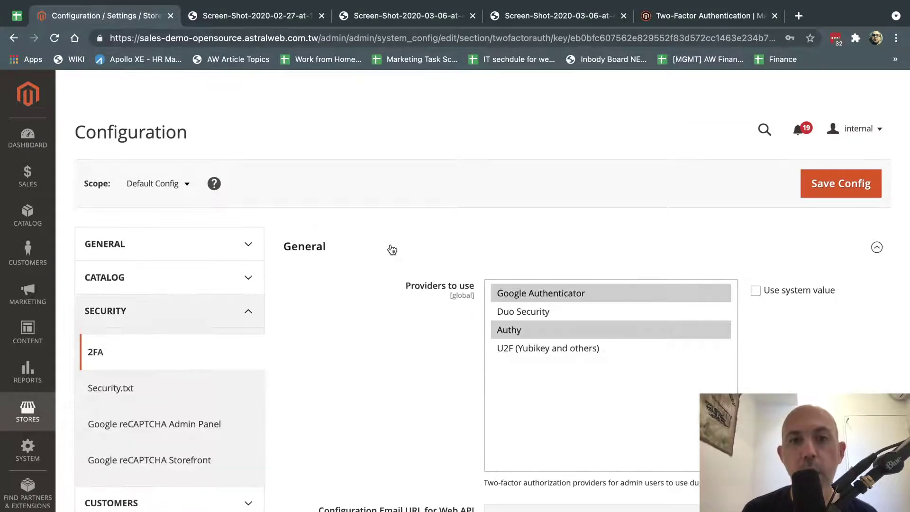
pyautogui.click(379, 287)
pyautogui.click(379, 323)
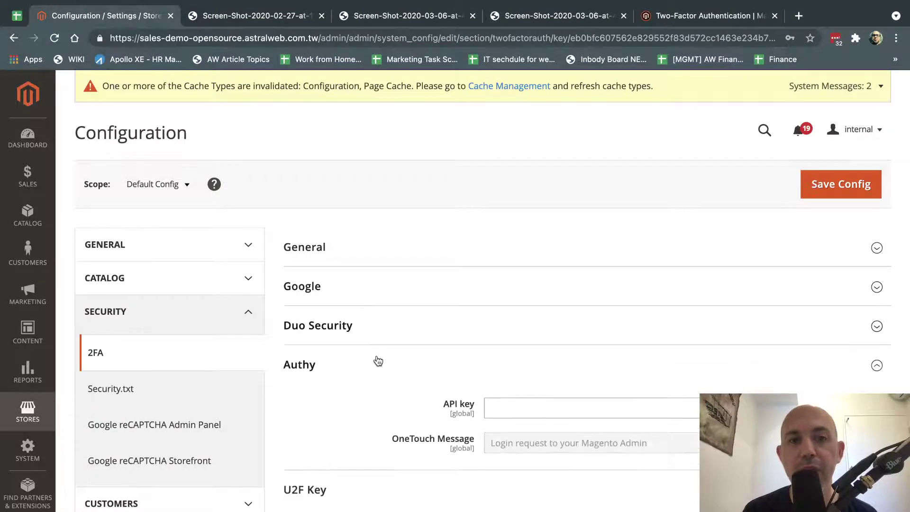
pyautogui.click(376, 361)
pyautogui.click(379, 395)
pyautogui.click(392, 240)
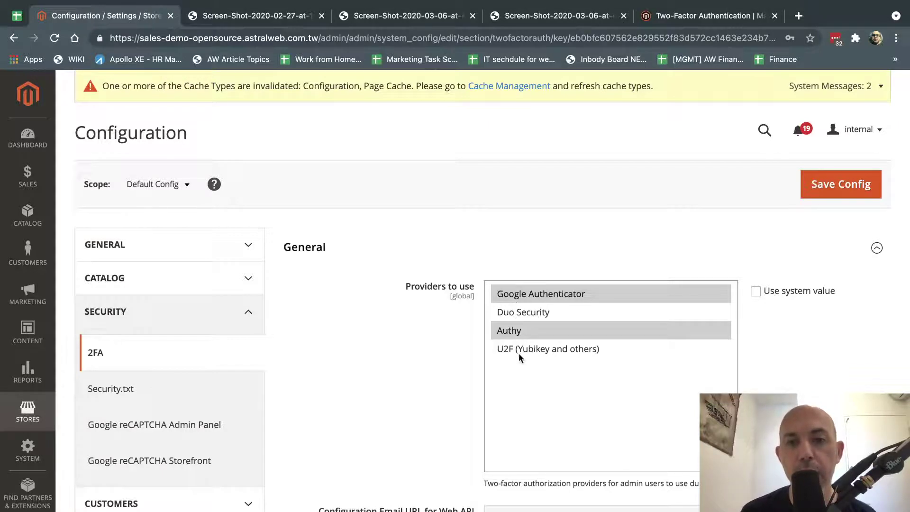
# Select Google Authenticator, Duo Security, Authy and U2F in Providers to use
pyautogui.click(520, 353)
pyautogui.click(533, 297)
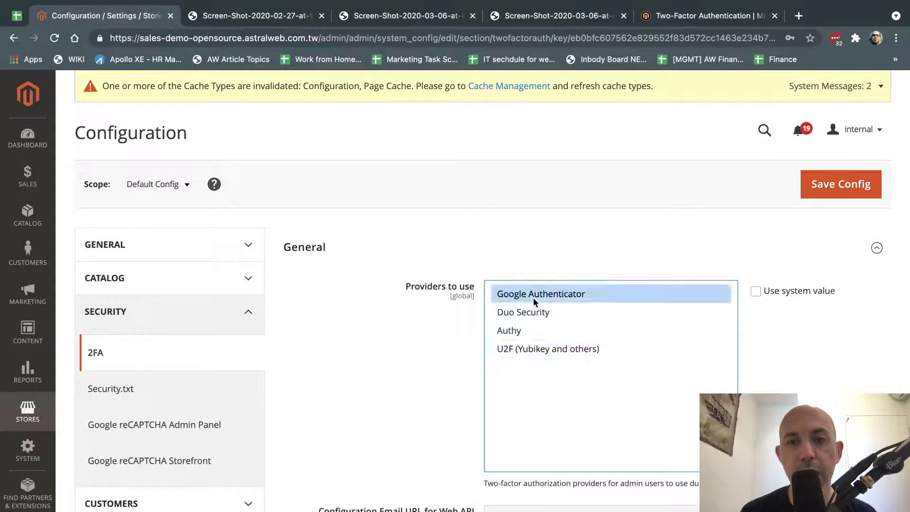
pyautogui.press('super+a')
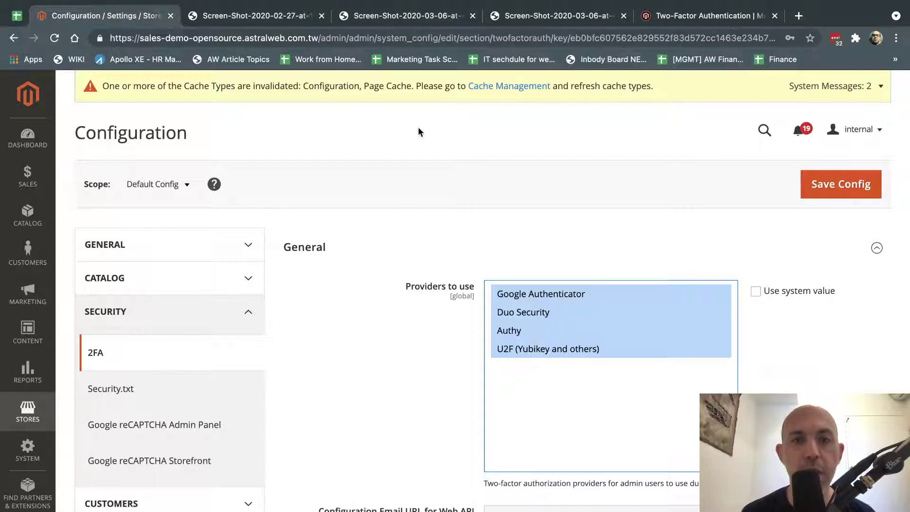
pyautogui.click(256, 16)
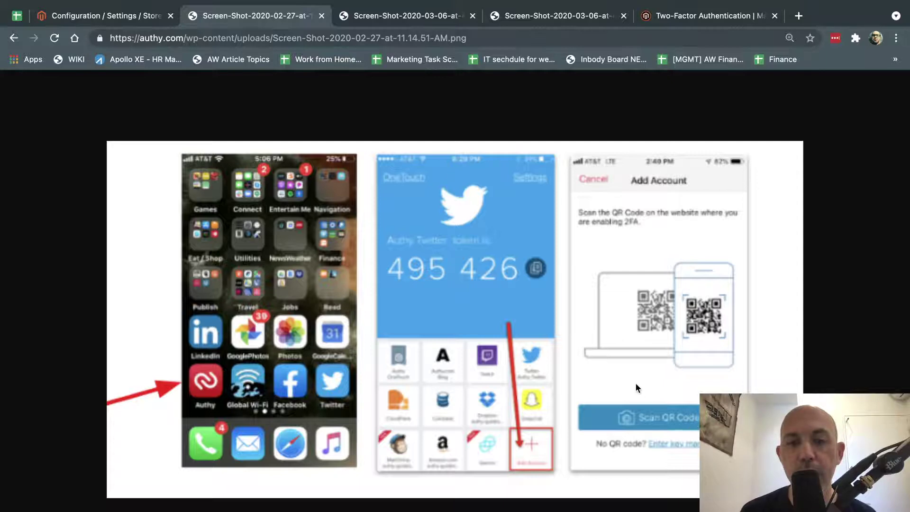
# Browse the Google Authenticator and Authy setup screenshots, ending on the Authy add-account image
pyautogui.click(424, 19)
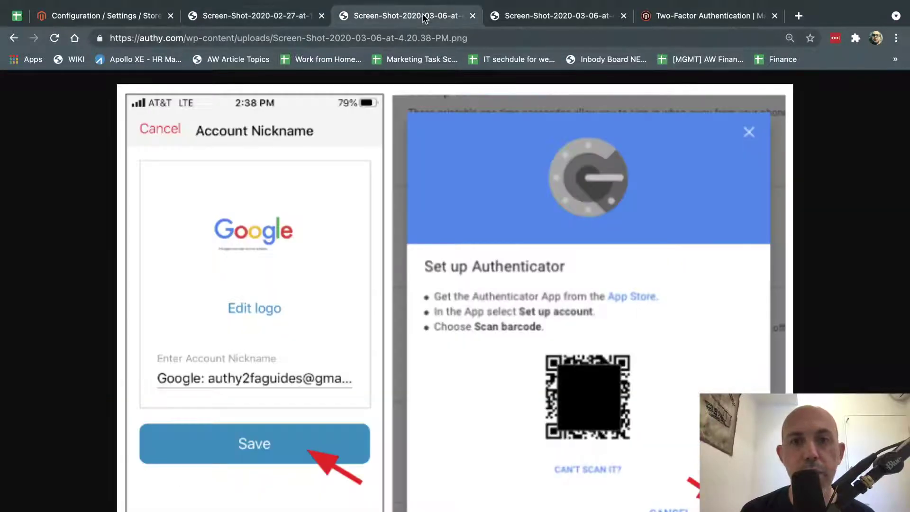
pyautogui.click(527, 20)
pyautogui.click(251, 19)
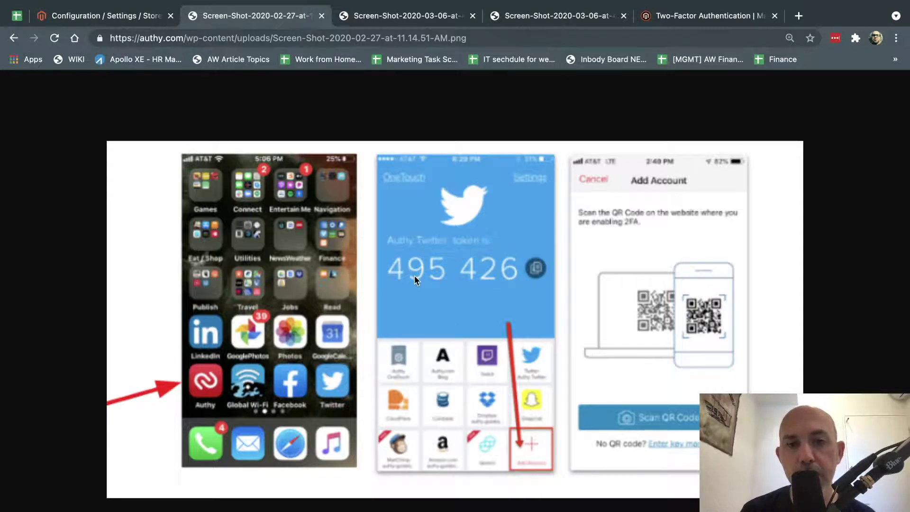
# Return to the 2FA configuration page and review the chosen providers
pyautogui.click(144, 17)
pyautogui.scroll(-6, 455, 374)
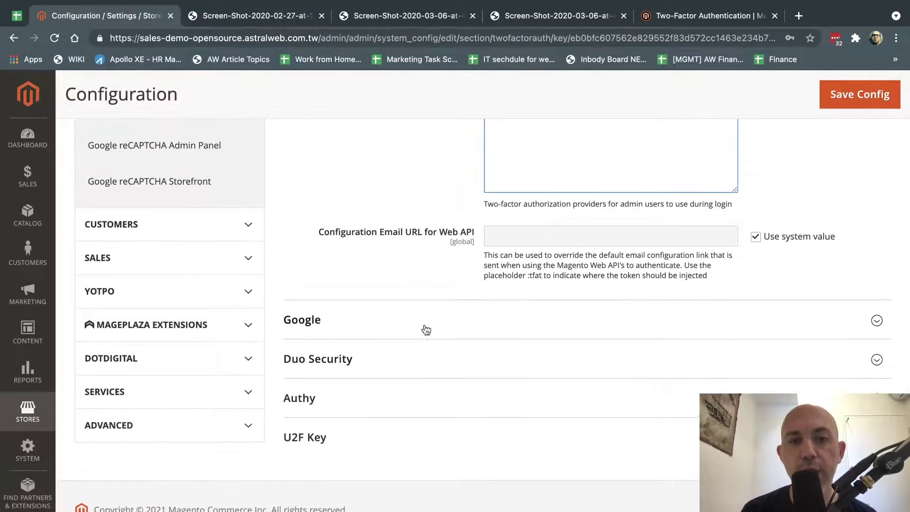
pyautogui.scroll(4, 462, 271)
pyautogui.scroll(-6, 460, 217)
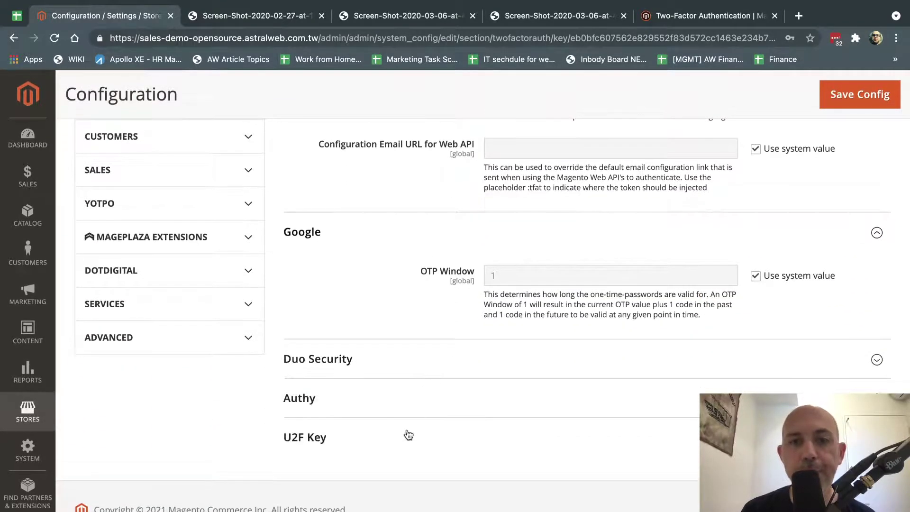
# Expand the U2F Key, Authy and Duo Security sections and review their settings
pyautogui.click(406, 435)
pyautogui.click(420, 405)
pyautogui.click(426, 358)
pyautogui.scroll(-3, 426, 353)
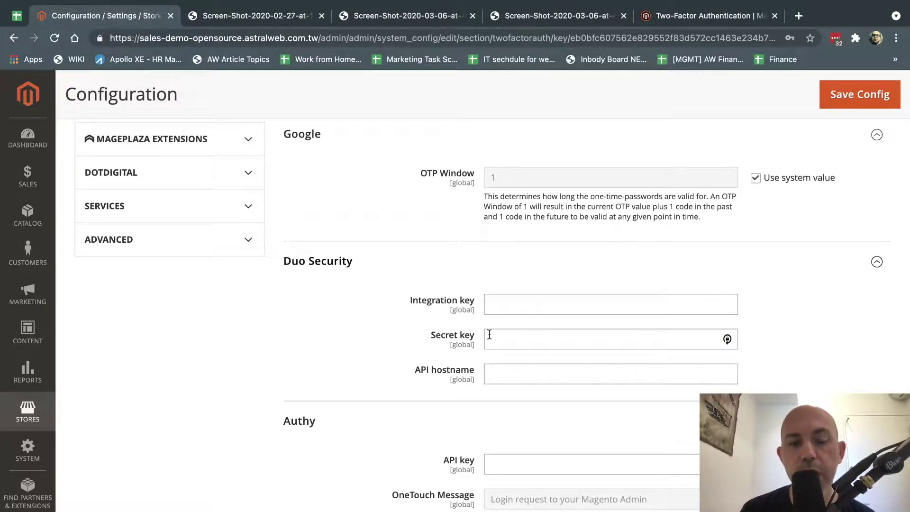
pyautogui.scroll(3, 475, 399)
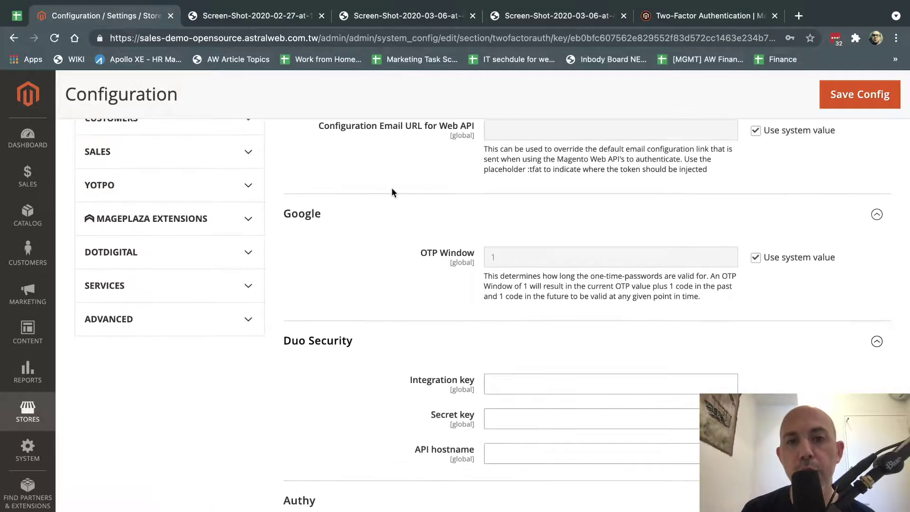
pyautogui.scroll(10, 400, 272)
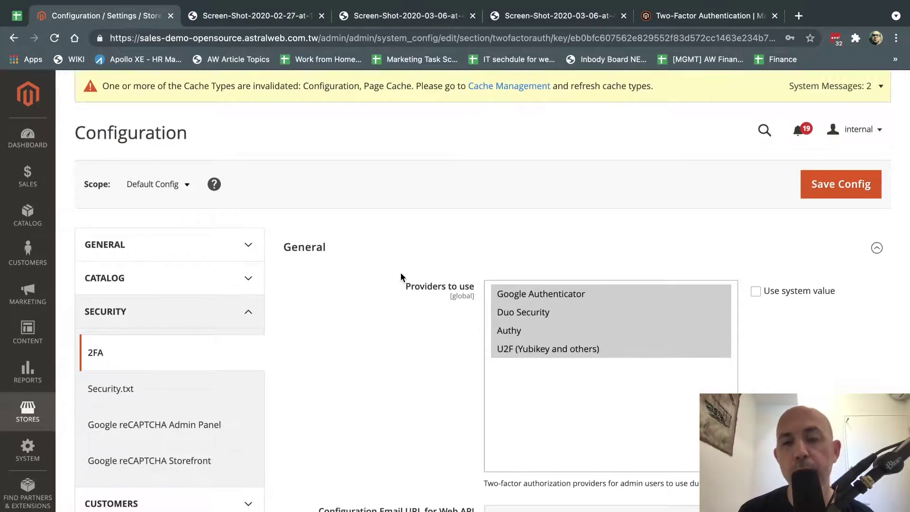
pyautogui.scroll(-20, 426, 351)
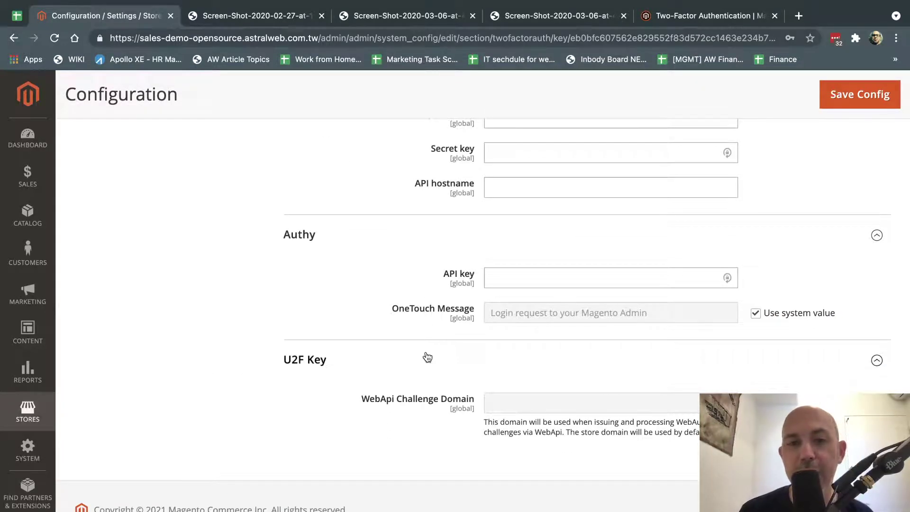
pyautogui.scroll(13, 426, 356)
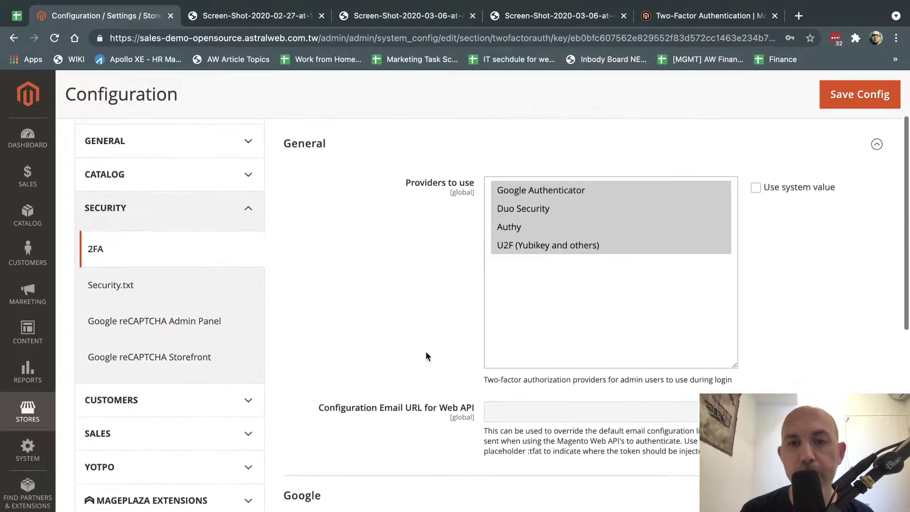
pyautogui.scroll(2, 426, 356)
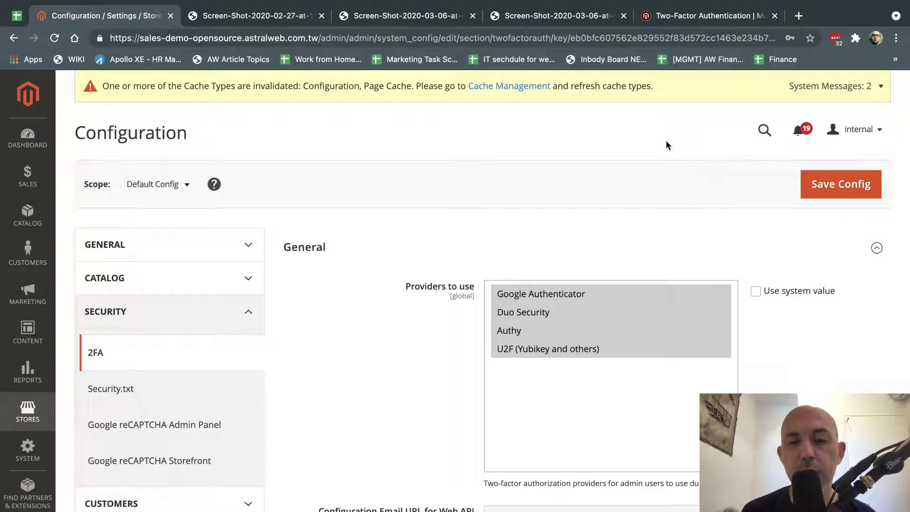
# Sign out and log back in as the new admin user, reaching the 2FA setup notice
pyautogui.click(854, 134)
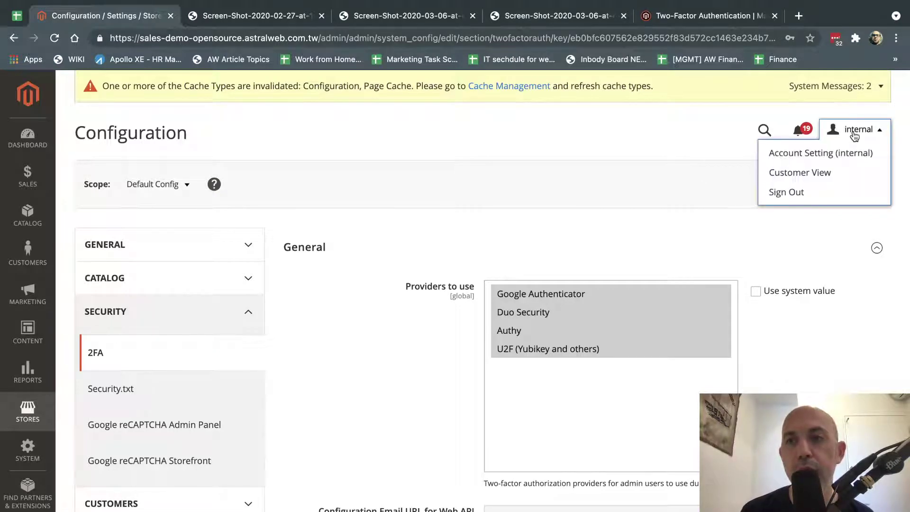
pyautogui.click(795, 194)
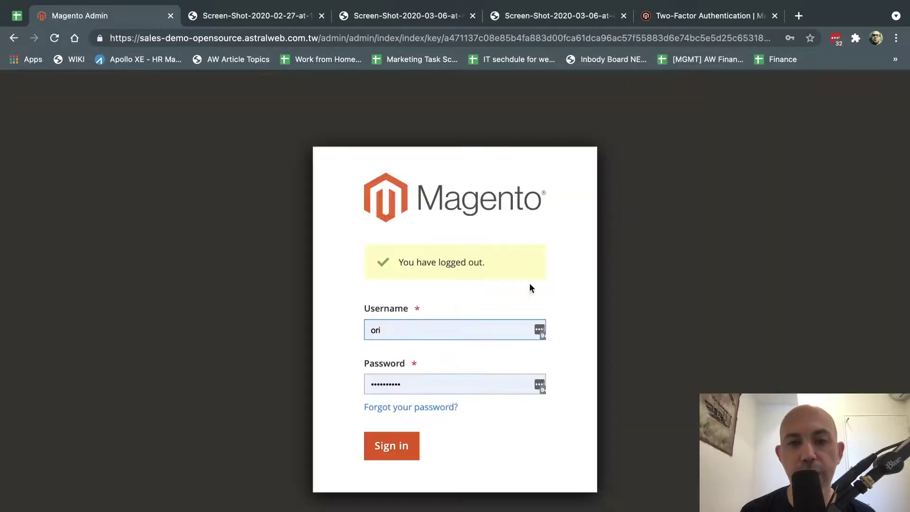
pyautogui.click(455, 326)
pyautogui.click(428, 387)
pyautogui.click(400, 447)
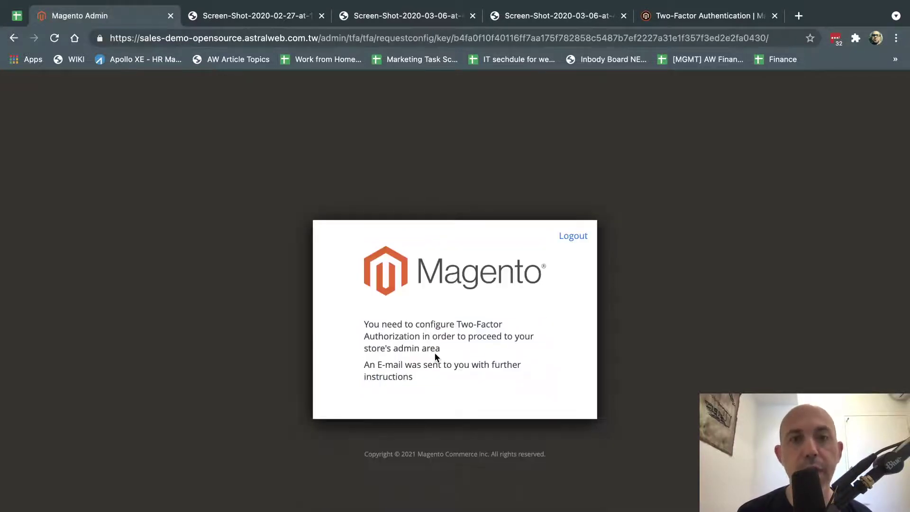
pyautogui.click(803, 188)
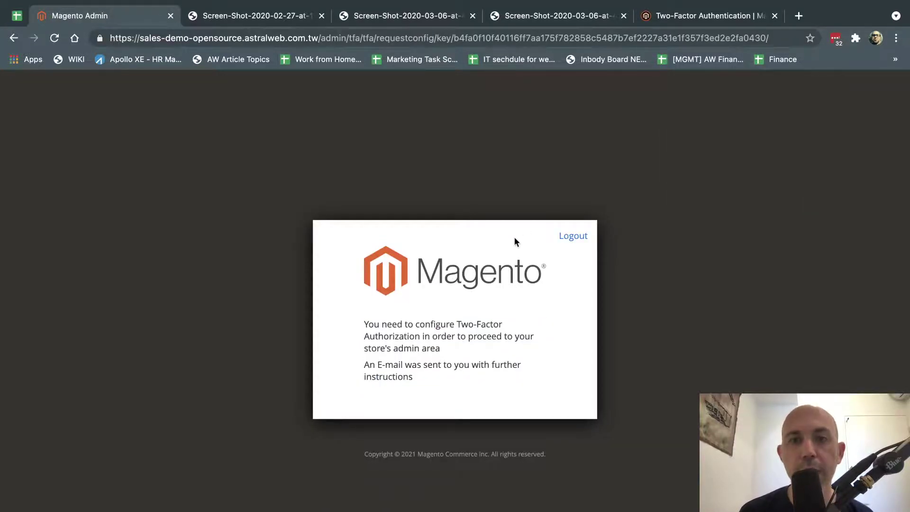
pyautogui.moveTo(366, 323); pyautogui.dragTo(421, 379)
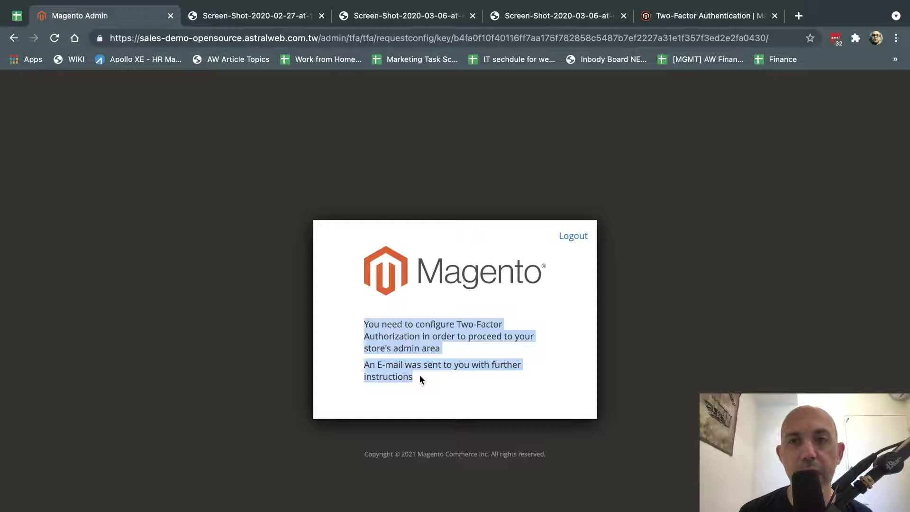
# In Gmail, open the '2FA configuration required' email and follow its setup link
pyautogui.click(799, 16)
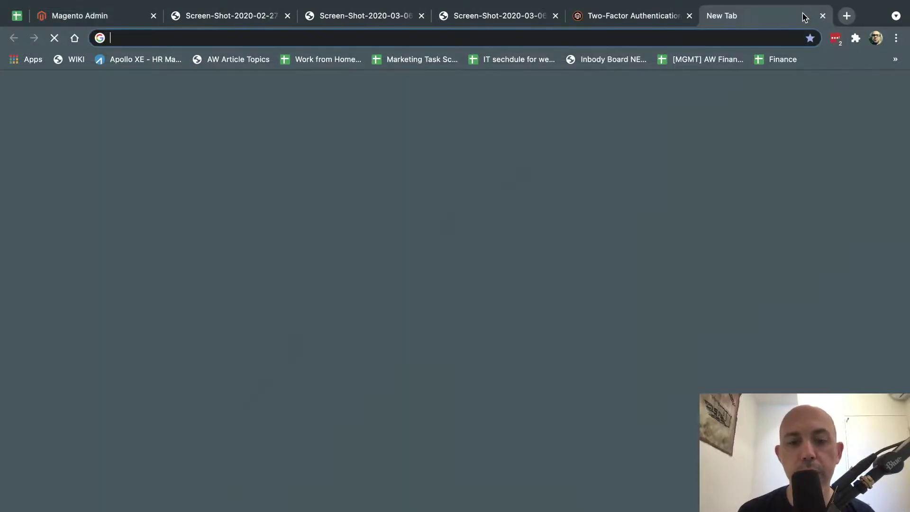
pyautogui.write('gm')
pyautogui.press('Return')
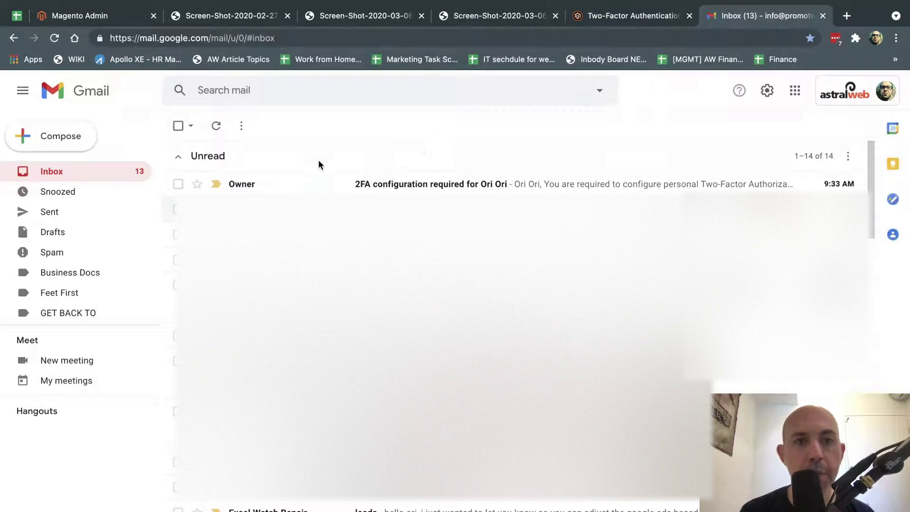
pyautogui.click(322, 189)
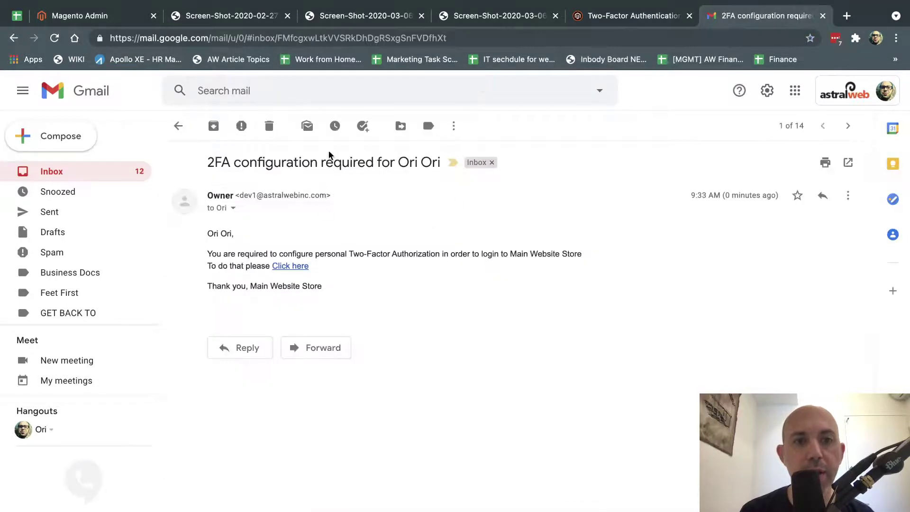
pyautogui.moveTo(209, 163); pyautogui.dragTo(362, 163)
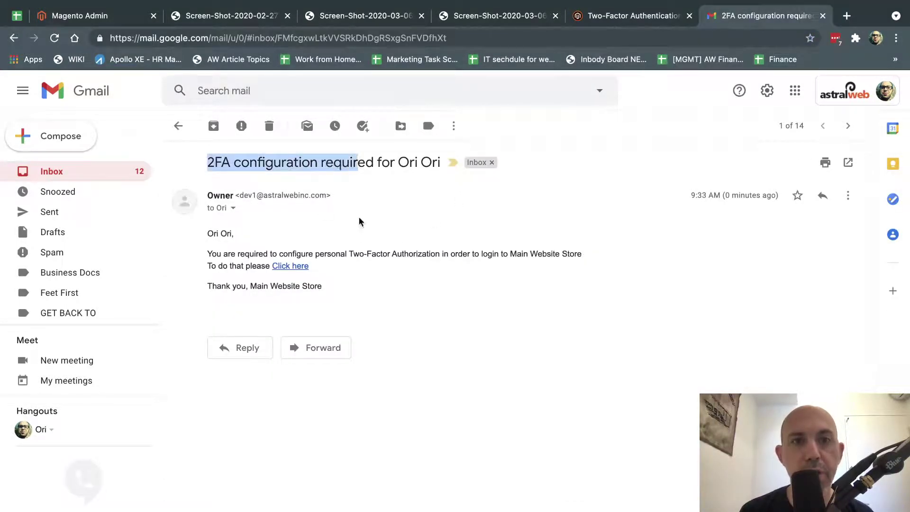
pyautogui.click(290, 267)
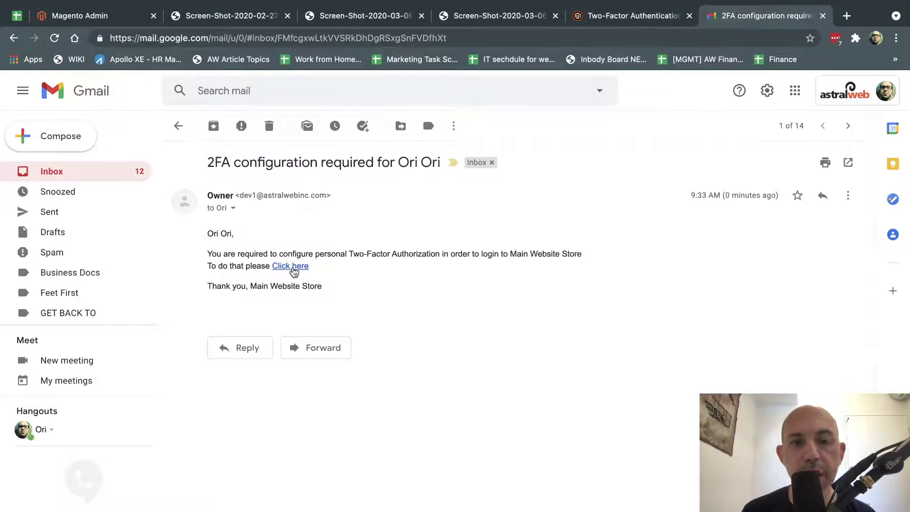
pyautogui.click(292, 266)
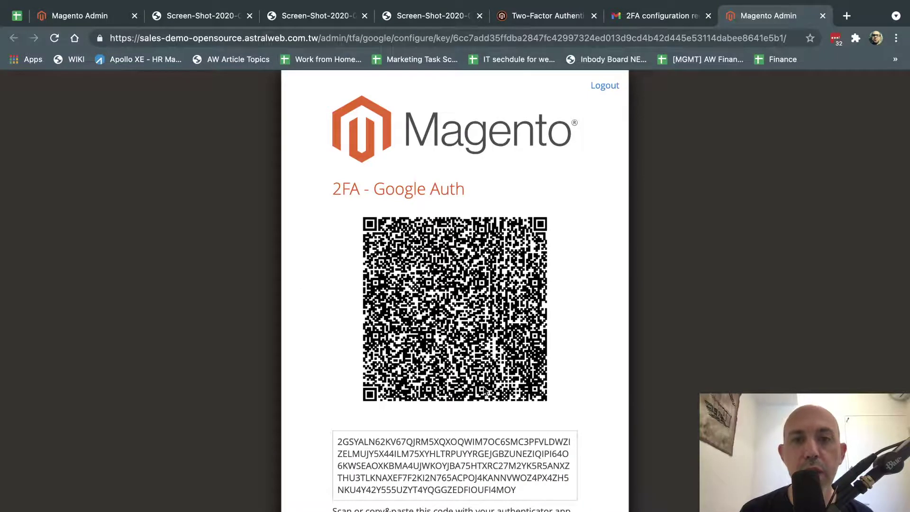
pyautogui.scroll(-2, 607, 361)
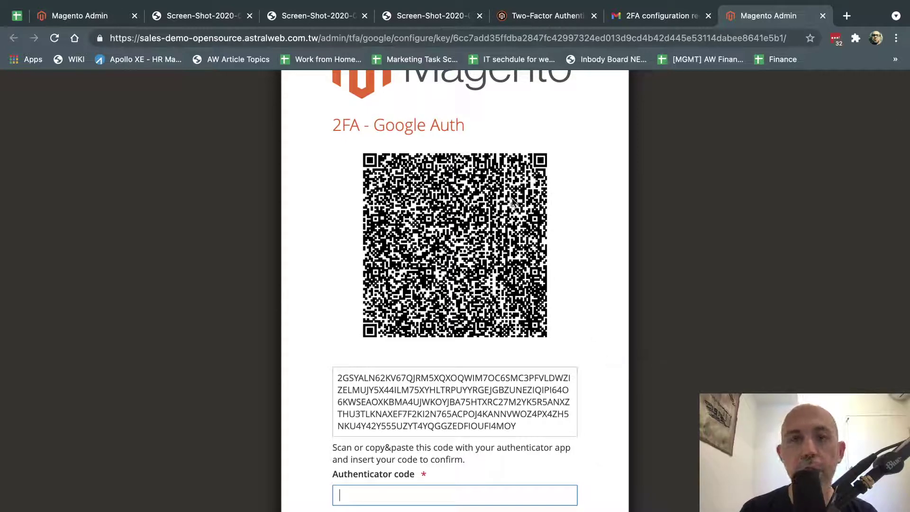
pyautogui.click(318, 18)
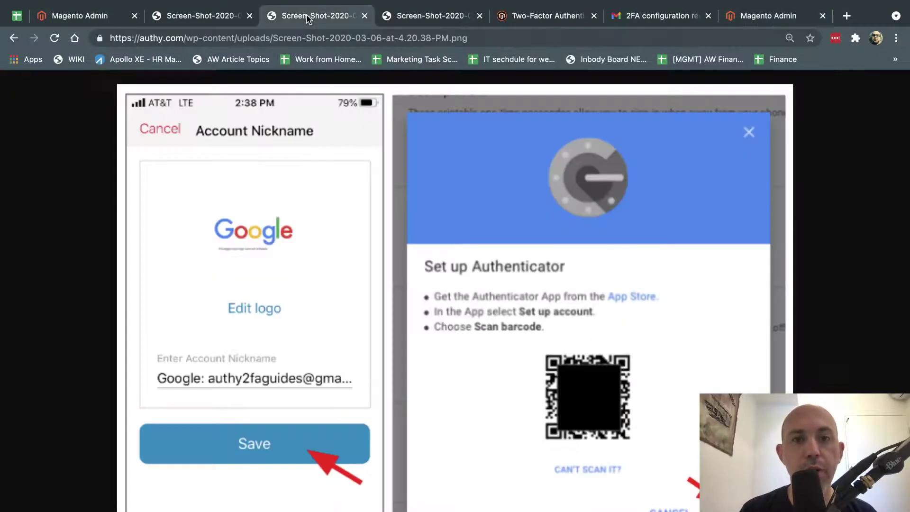
pyautogui.click(213, 19)
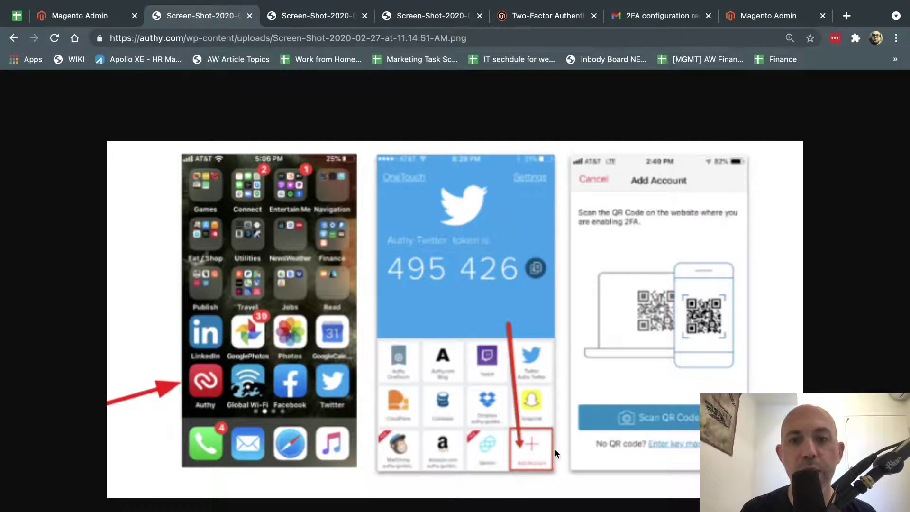
pyautogui.click(752, 19)
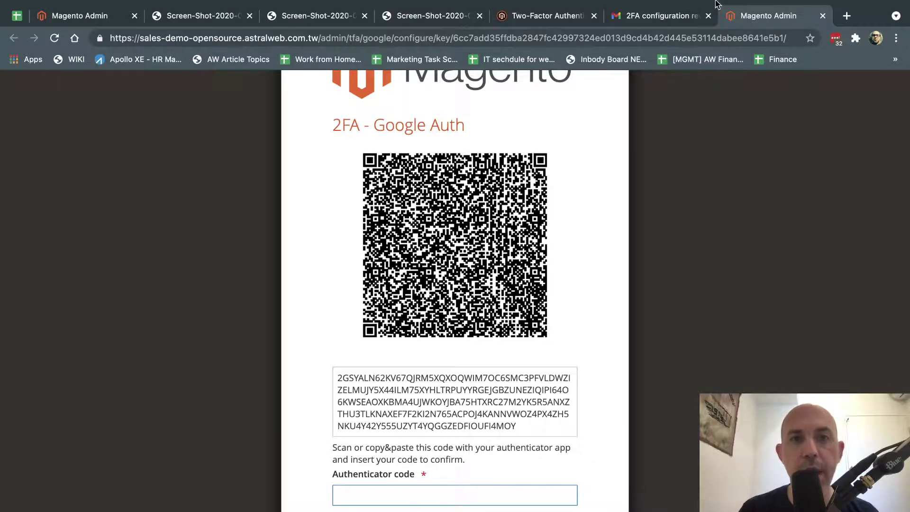
pyautogui.click(316, 48)
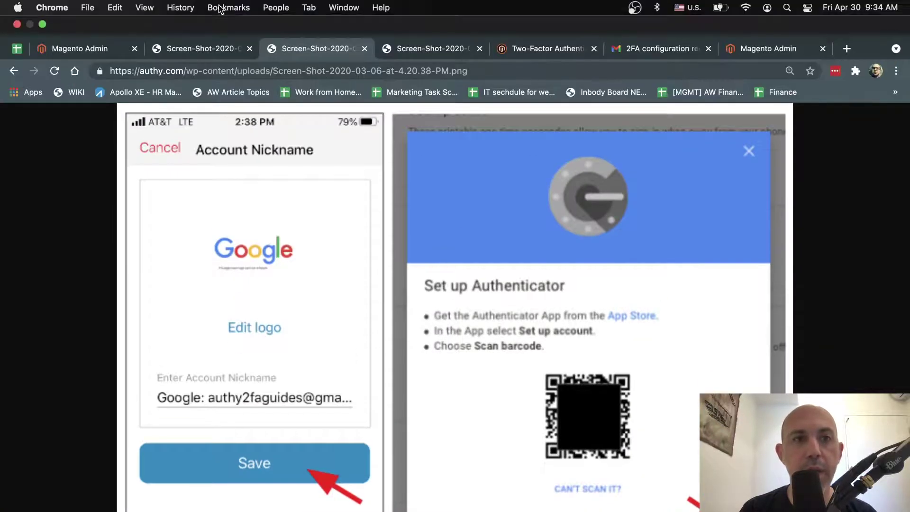
pyautogui.click(199, 47)
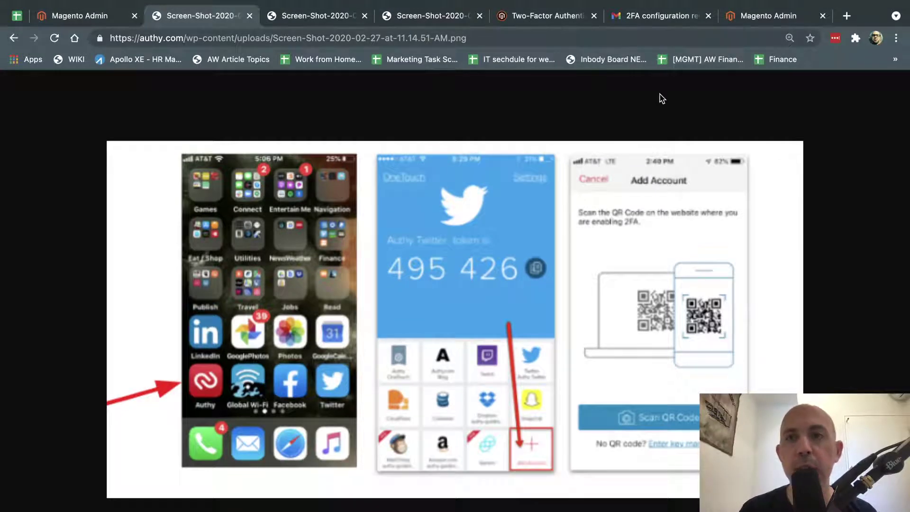
pyautogui.click(752, 17)
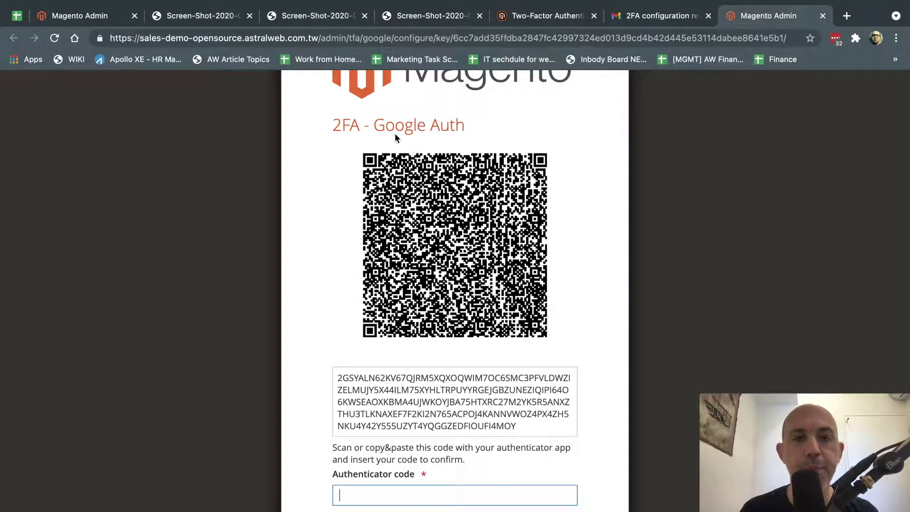
pyautogui.click(318, 17)
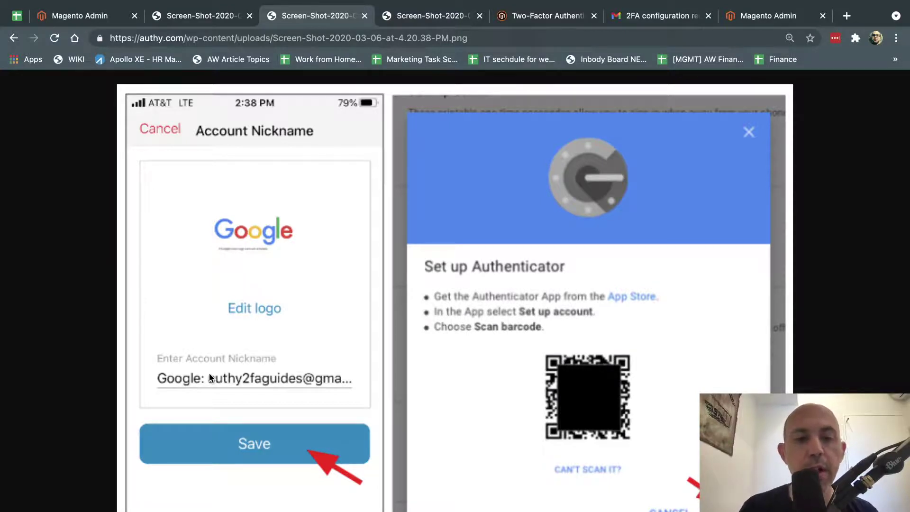
pyautogui.click(404, 22)
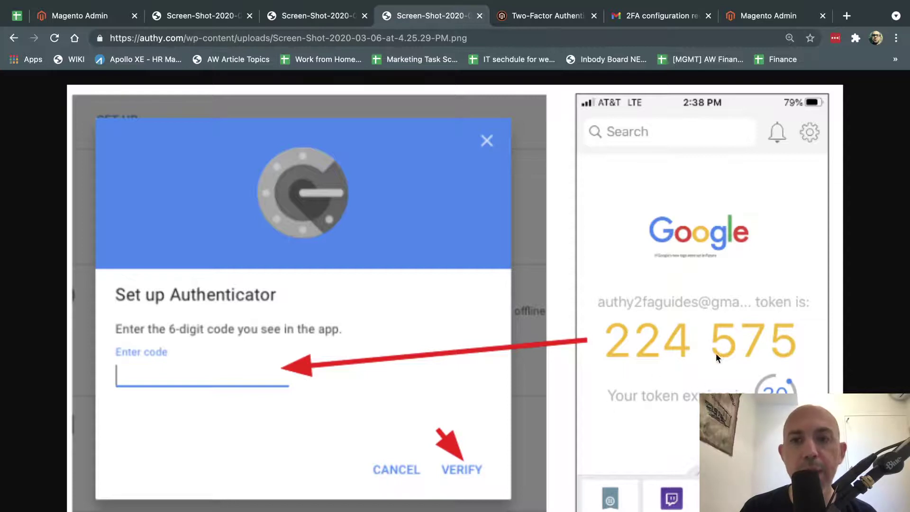
pyautogui.click(759, 16)
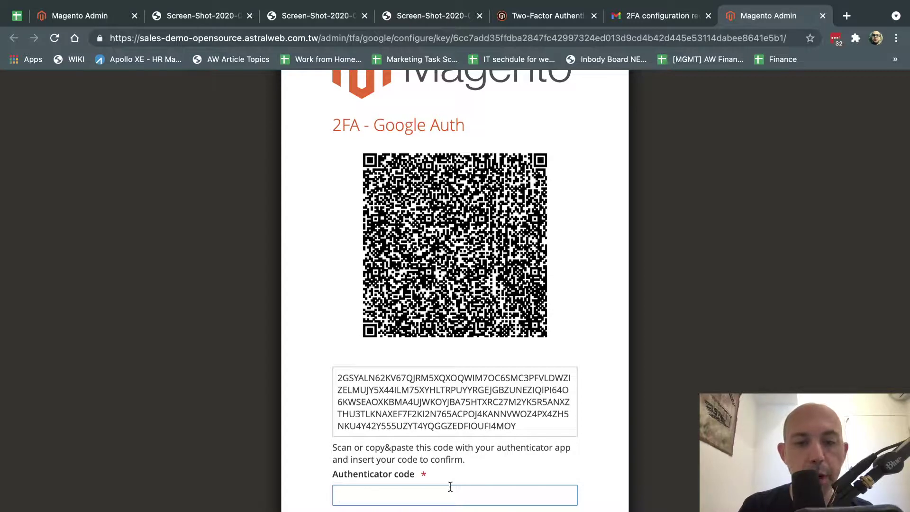
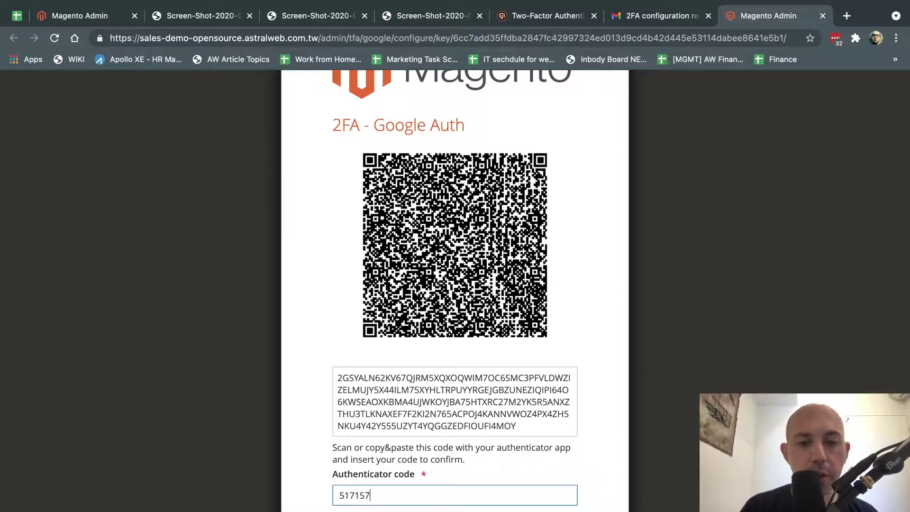
# Enter the authenticator app's current six-digit code and submit it to finish setup
pyautogui.press('Return')
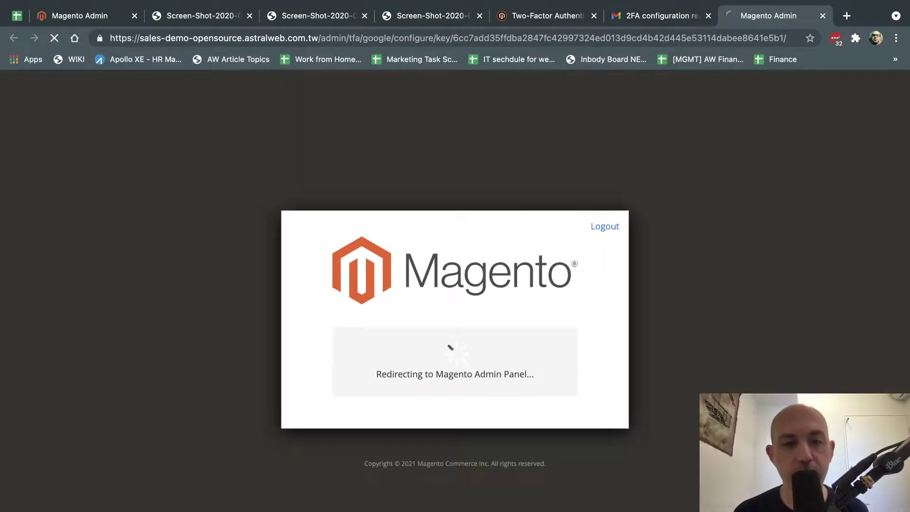